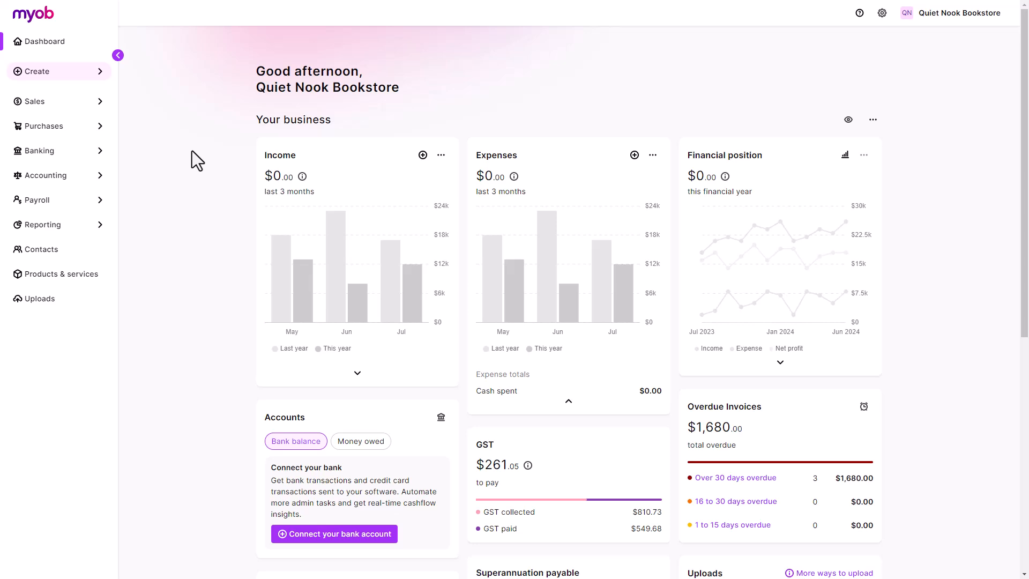
Start a new employee record from the payroll employee list and fill in the employee's first name, last name, email and mobile number.
{"action": "left_click", "coordinate": [97, 73]}
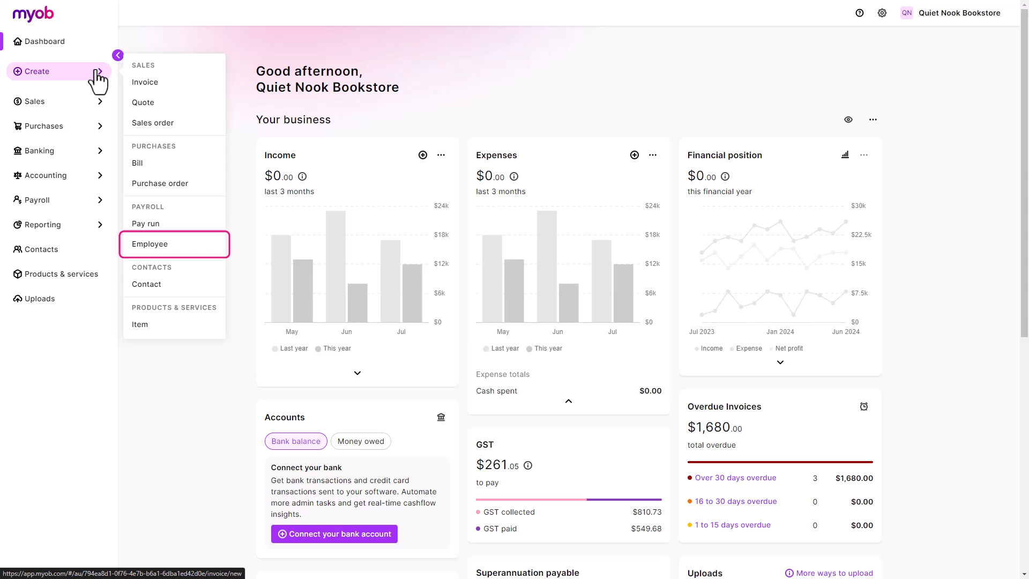
{"action": "left_click", "coordinate": [83, 202]}
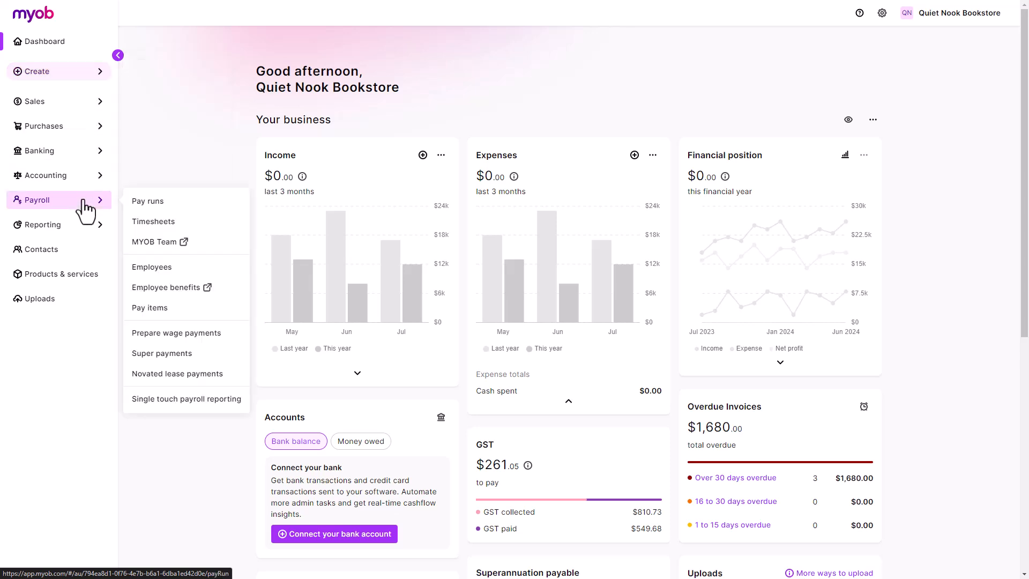
{"action": "left_click", "coordinate": [161, 268]}
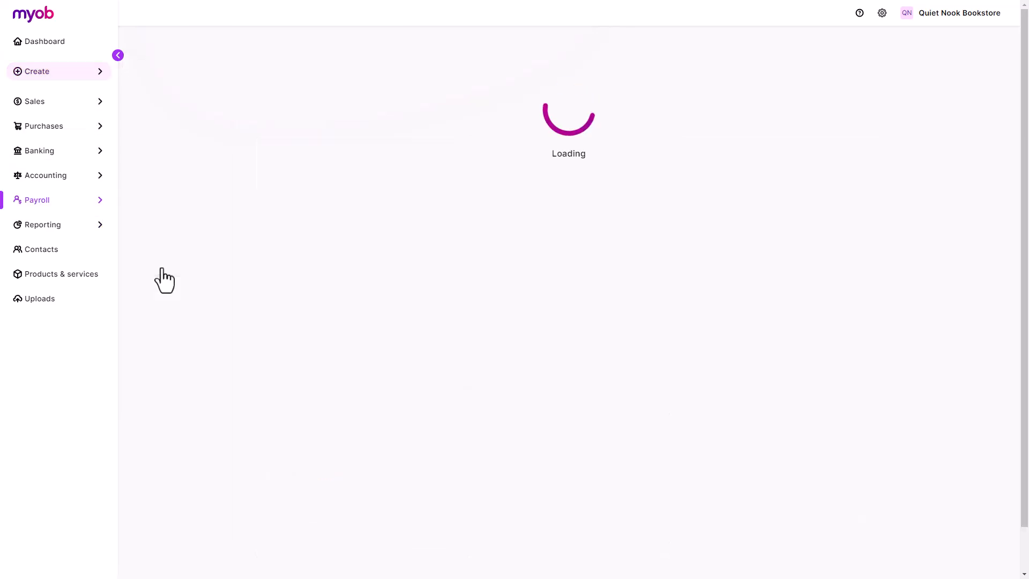
{"action": "left_click", "coordinate": [822, 52]}
{"action": "left_click", "coordinate": [613, 121]}
{"action": "type", "text": "Dannie"}
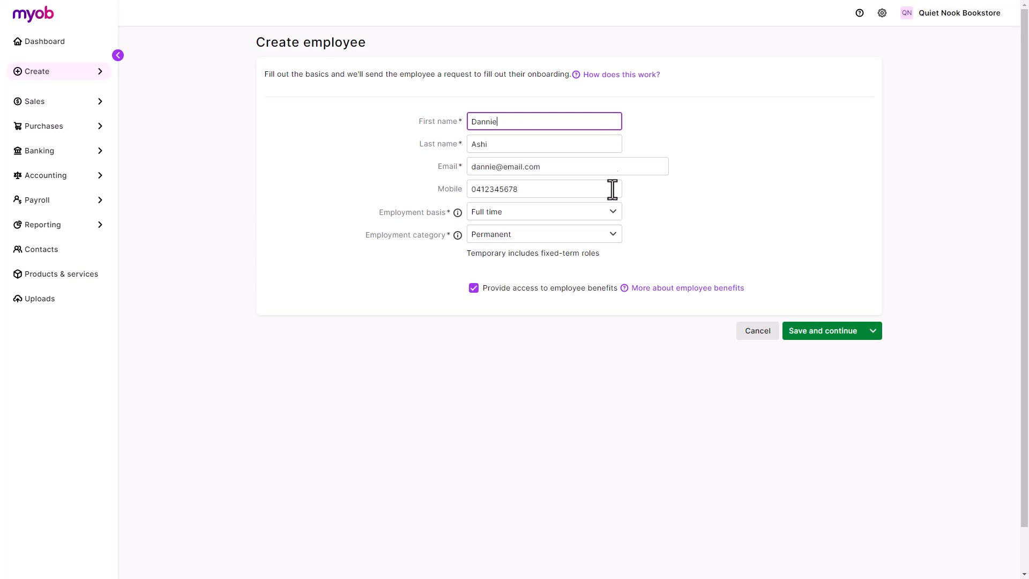
Set the employment basis to Full time and the category to Permanent, and save to send the onboarding request.
{"action": "left_click", "coordinate": [613, 213]}
{"action": "left_click", "coordinate": [611, 225]}
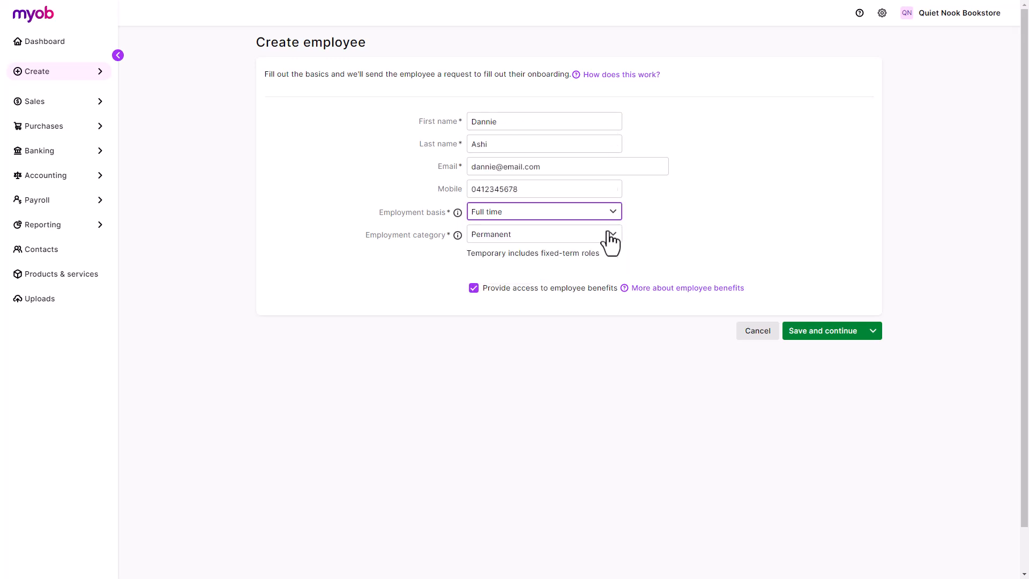
{"action": "left_click", "coordinate": [611, 238]}
{"action": "left_click", "coordinate": [608, 246]}
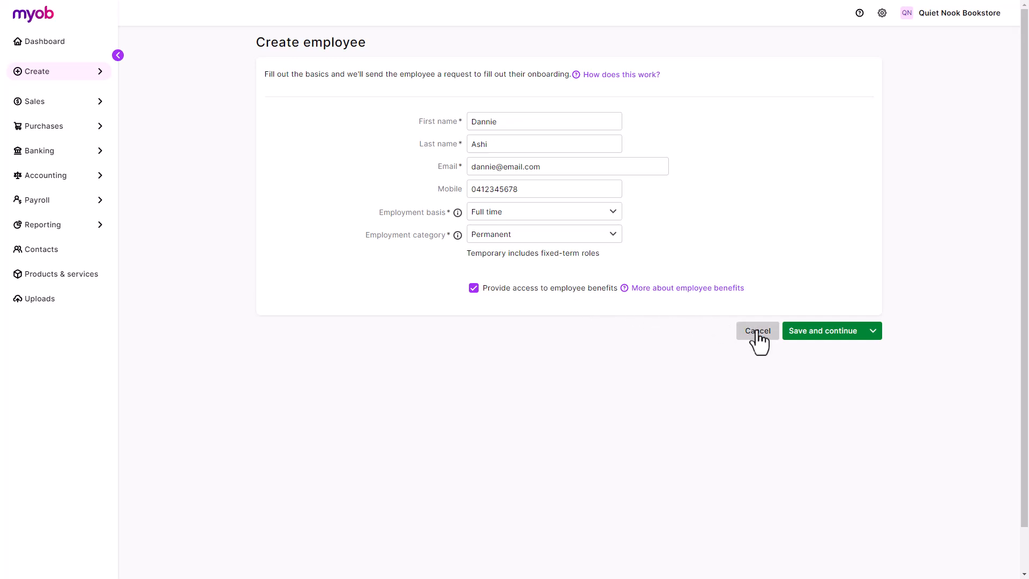
{"action": "left_click", "coordinate": [813, 343]}
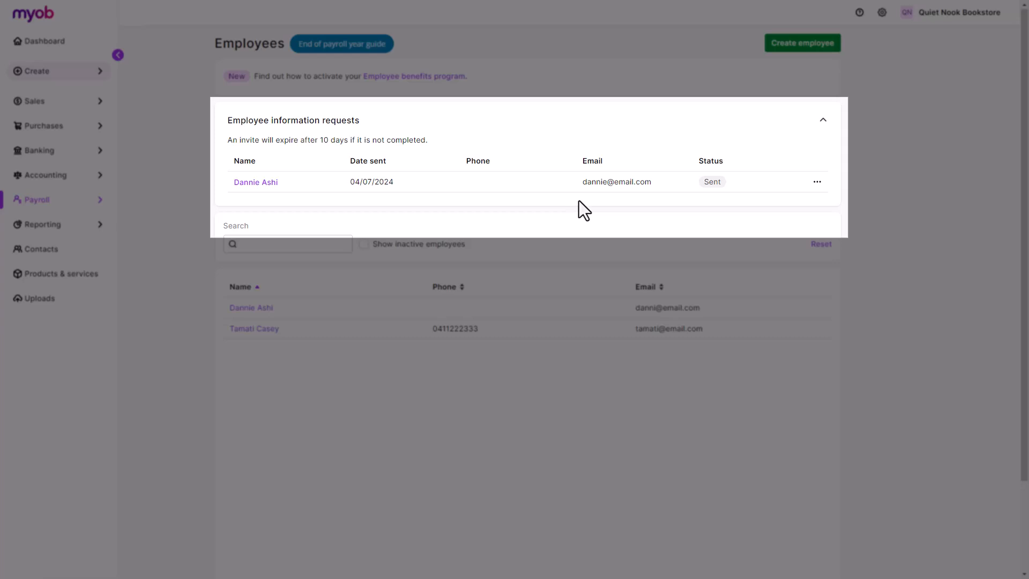
Sign in to the employee onboarding form and review its emergency contact, bank, tax, super and Fair Work sections.
{"action": "left_click", "coordinate": [817, 183]}
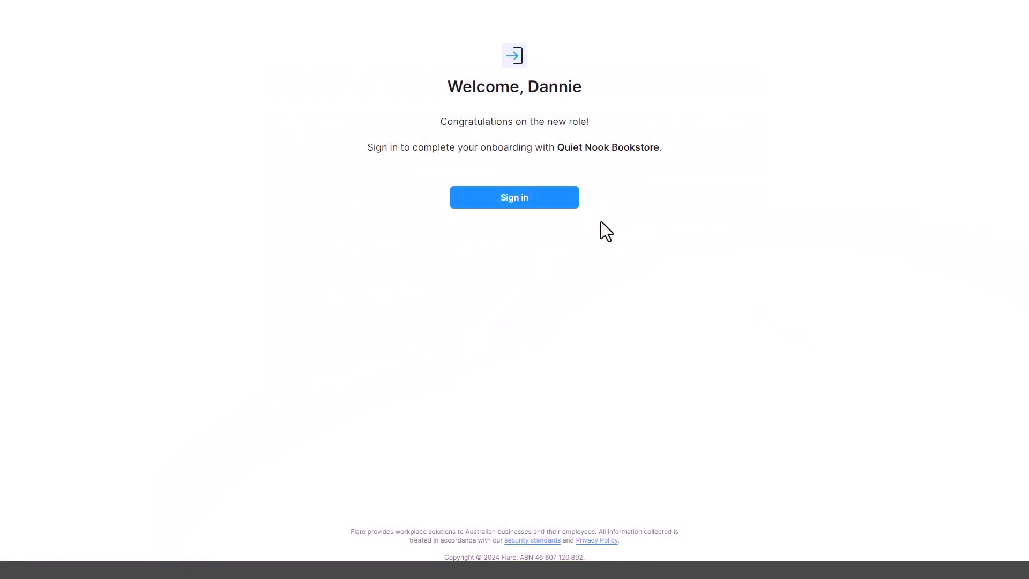
{"action": "left_click", "coordinate": [562, 198]}
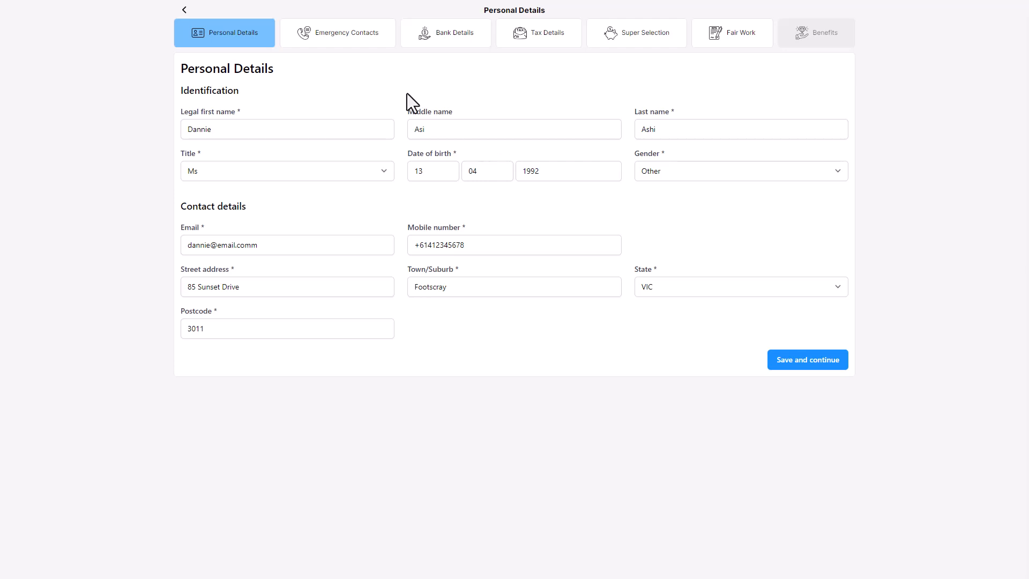
{"action": "left_click", "coordinate": [369, 44]}
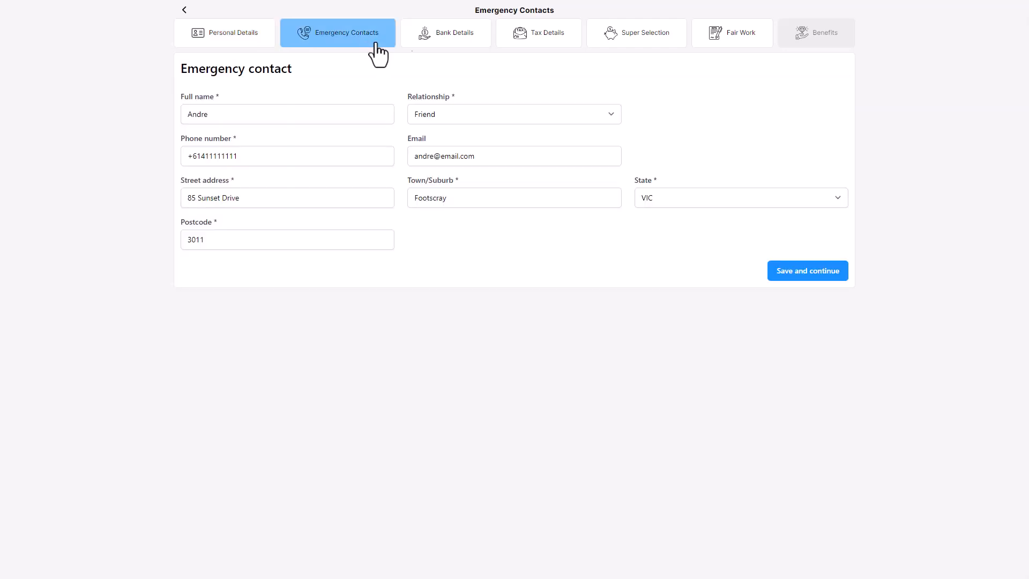
{"action": "left_click", "coordinate": [450, 44]}
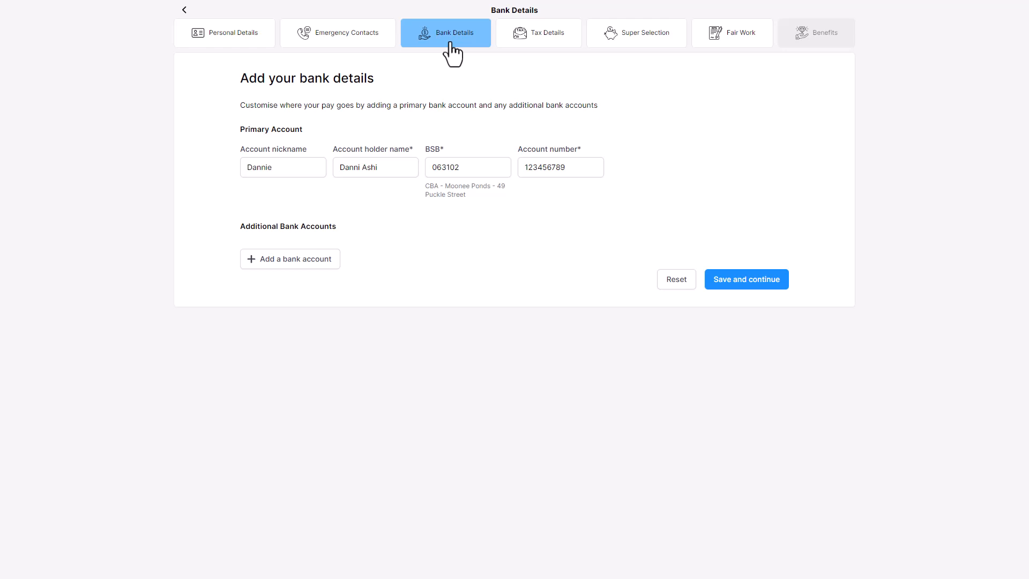
{"action": "left_click", "coordinate": [529, 42]}
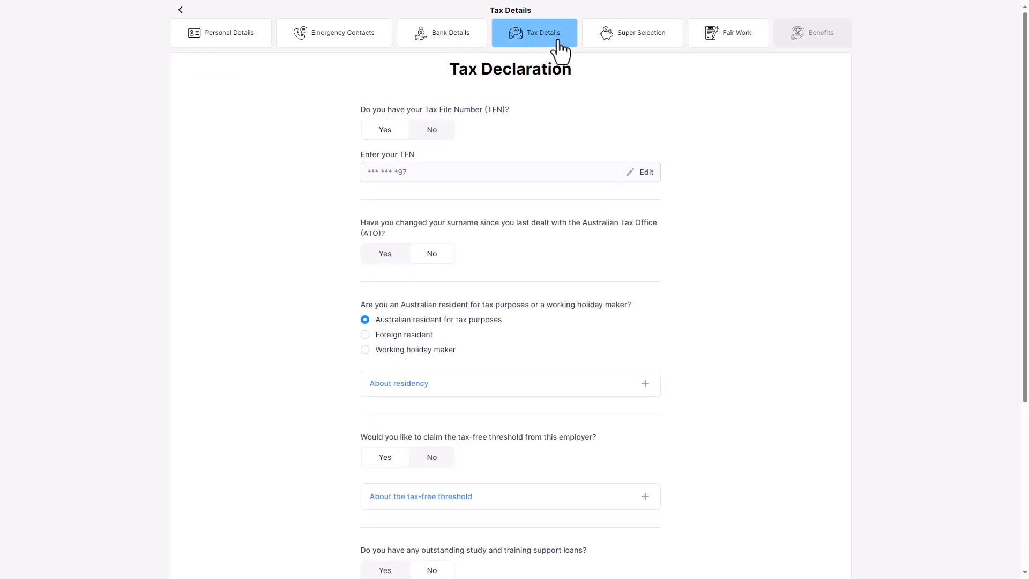
{"action": "left_click", "coordinate": [630, 41]}
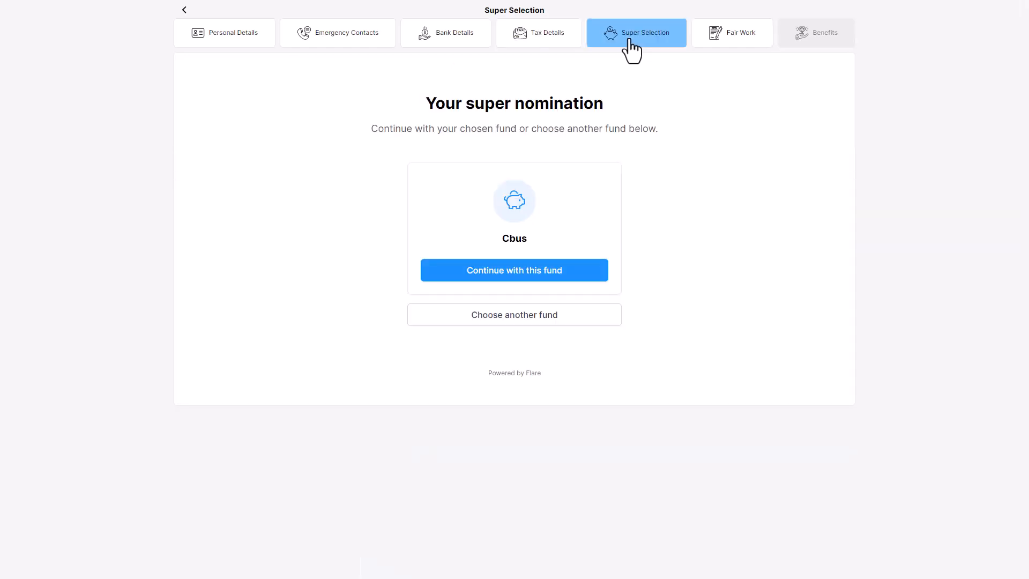
{"action": "left_click", "coordinate": [727, 46]}
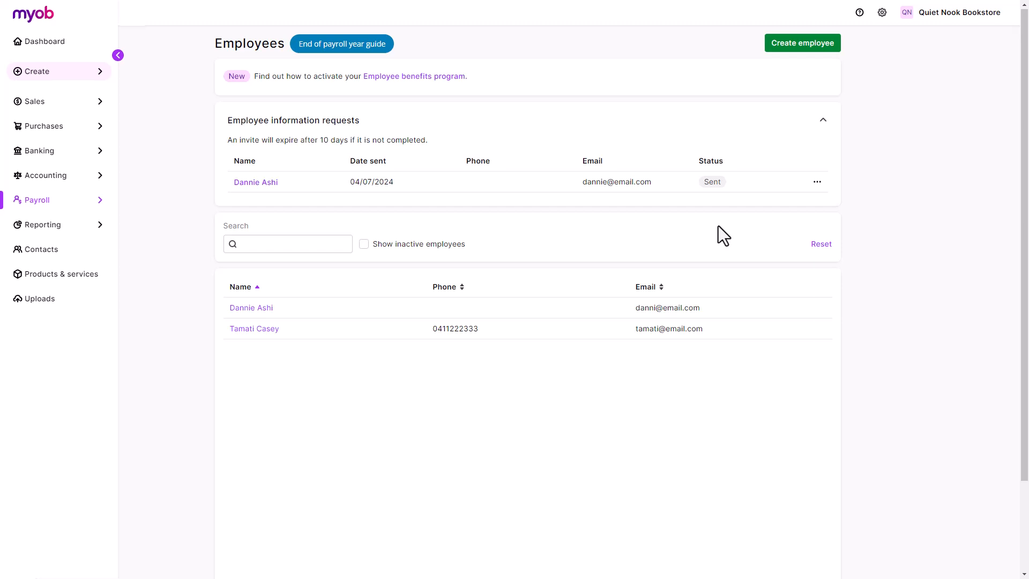
Open the invited employee's payroll details and set the employment start date to 29/07/2024.
{"action": "left_click", "coordinate": [260, 308]}
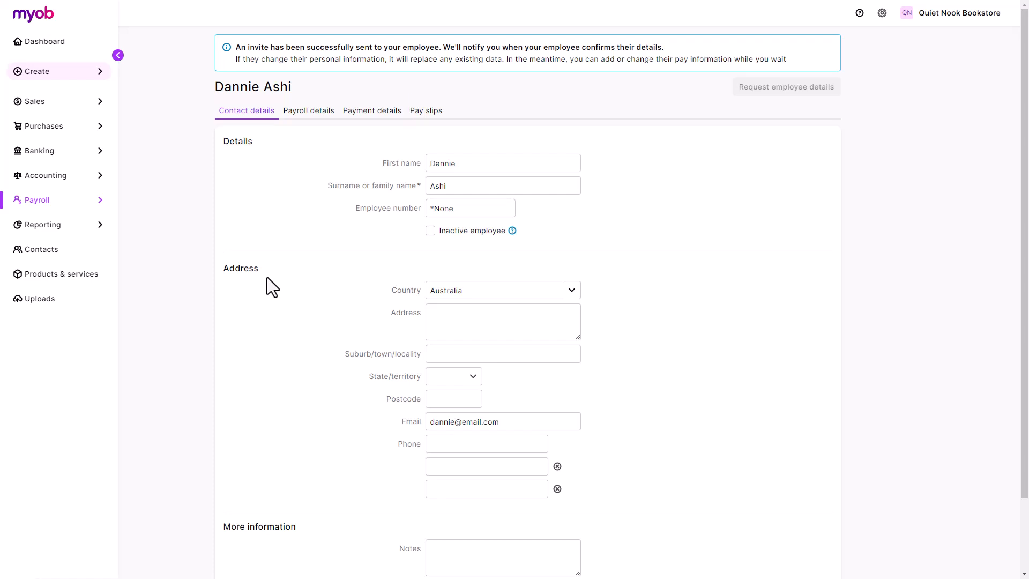
{"action": "left_click", "coordinate": [312, 112]}
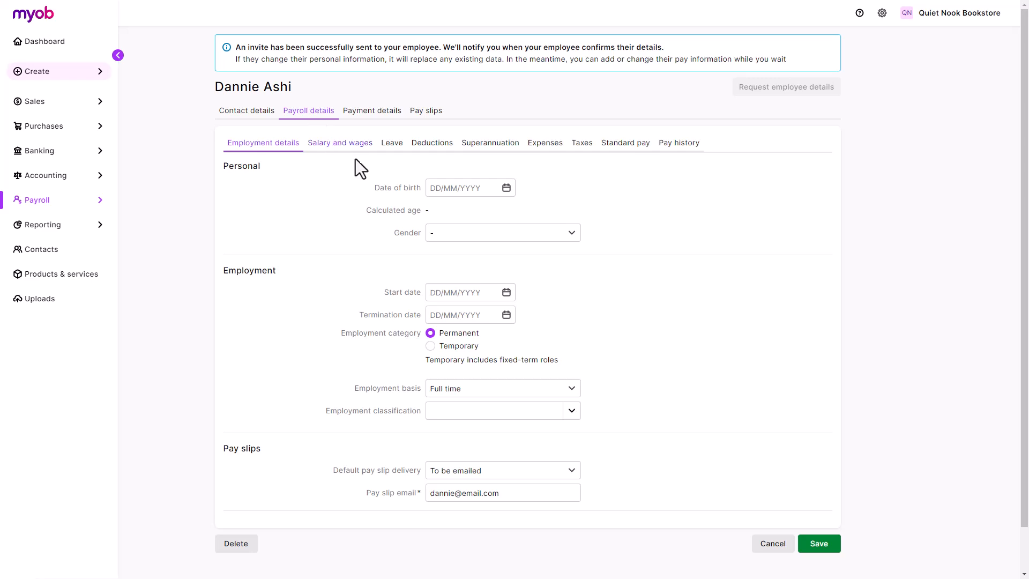
{"action": "left_click", "coordinate": [505, 292]}
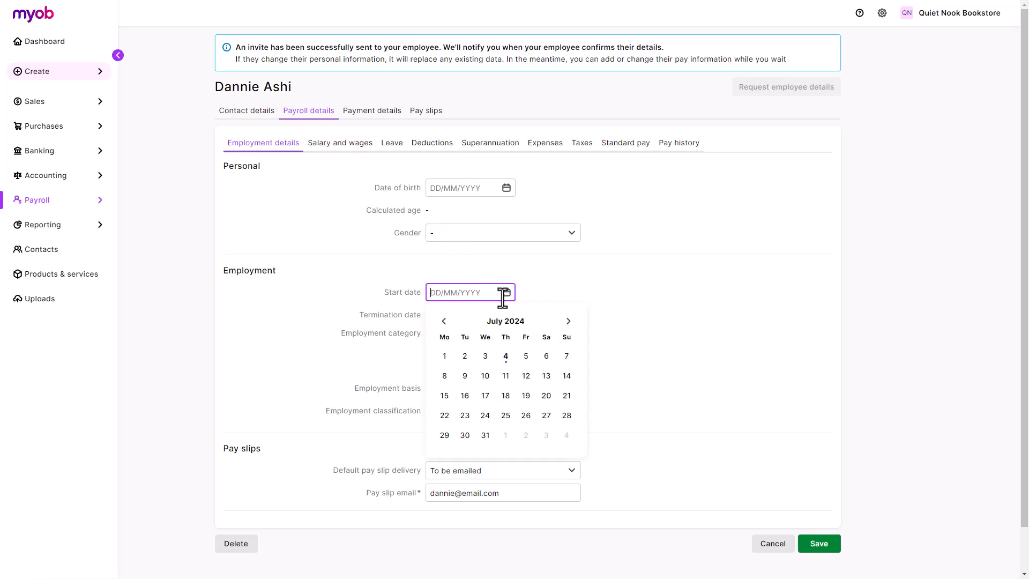
{"action": "left_click", "coordinate": [448, 435]}
Check the available employment classifications and the default pay slip delivery options.
{"action": "left_click", "coordinate": [572, 412]}
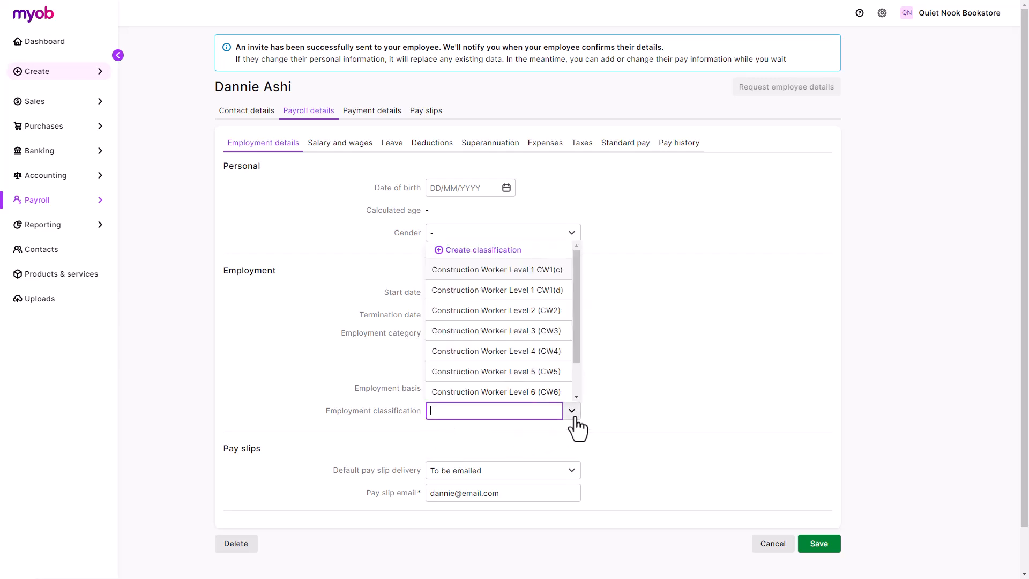
{"action": "left_click", "coordinate": [587, 429]}
{"action": "left_click", "coordinate": [570, 477]}
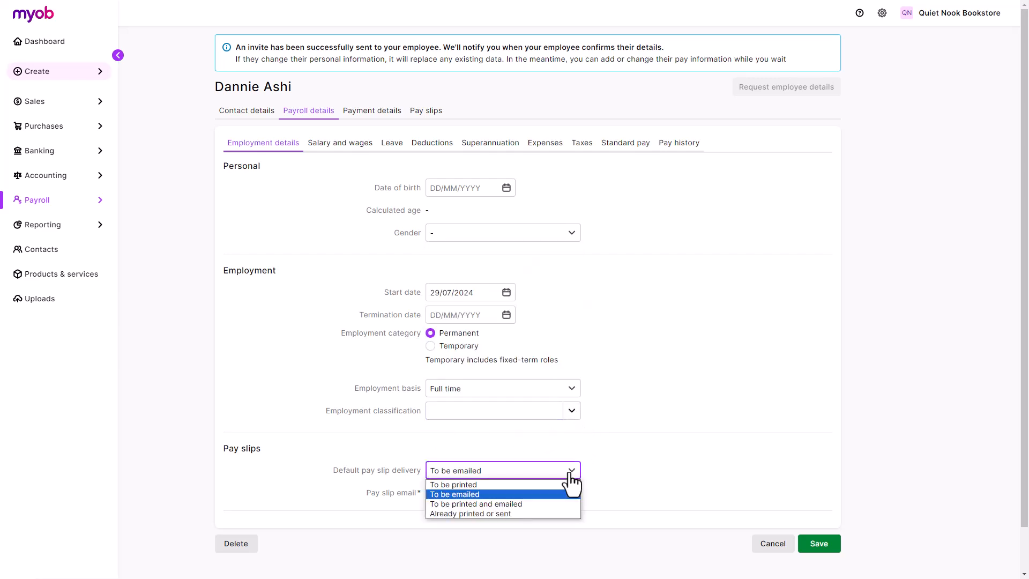
{"action": "left_click", "coordinate": [571, 476]}
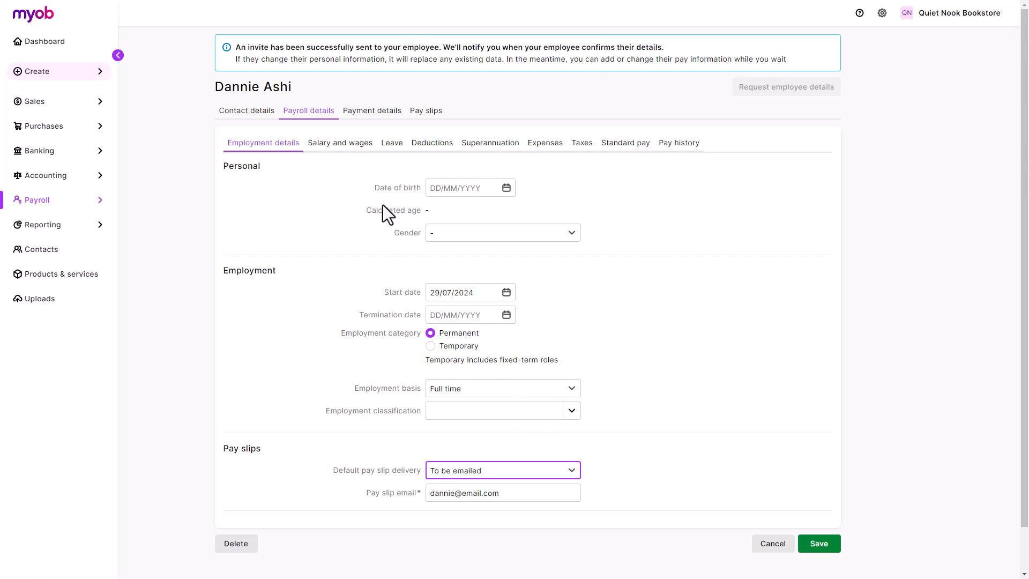
Set the employee's annual salary to 74,800 and the pay cycle to Fortnightly in the salary and wages details.
{"action": "left_click", "coordinate": [353, 156]}
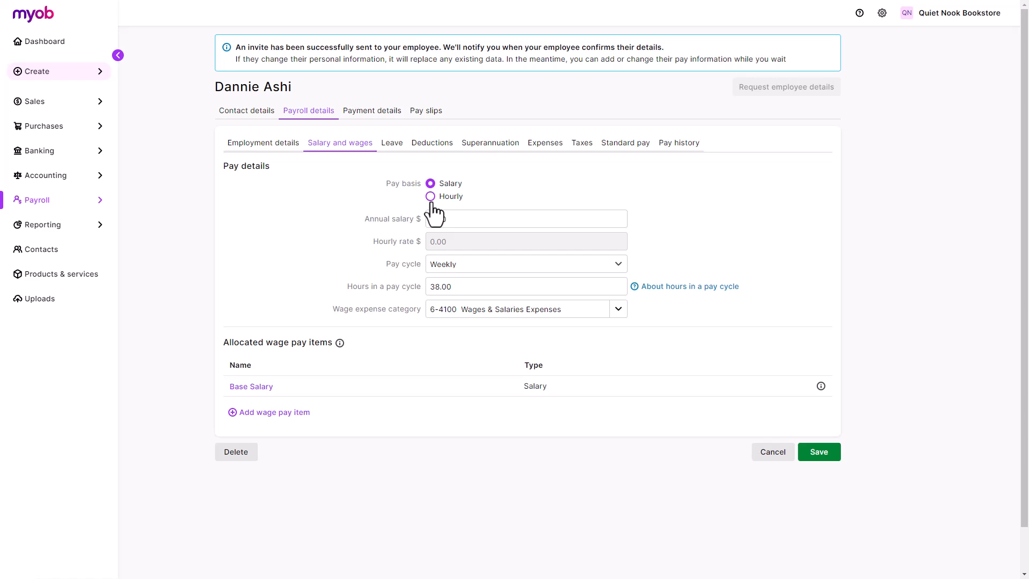
{"action": "left_click", "coordinate": [464, 219]}
{"action": "type", "text": "74,800"}
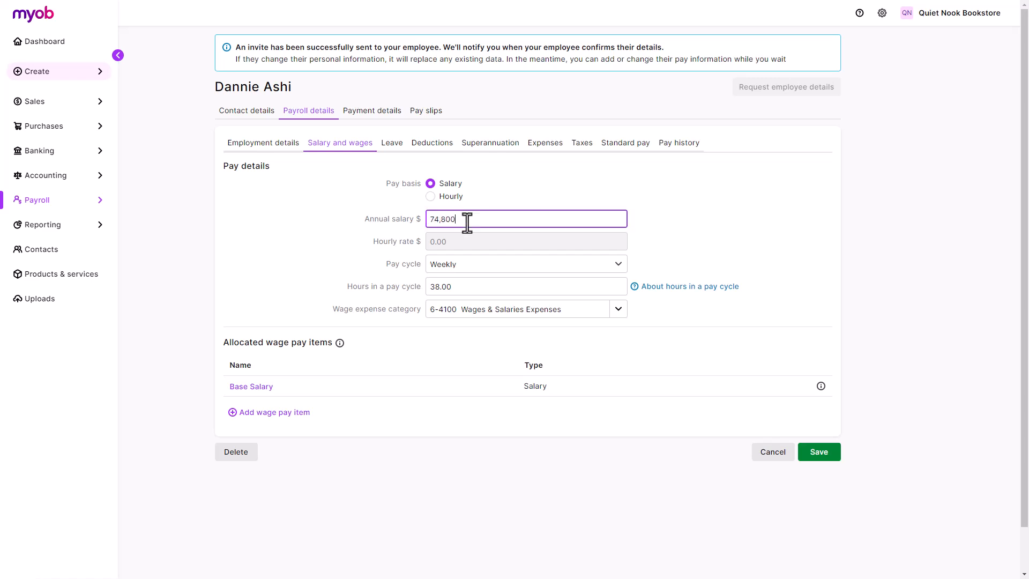
{"action": "left_click", "coordinate": [486, 268]}
{"action": "left_click", "coordinate": [485, 287]}
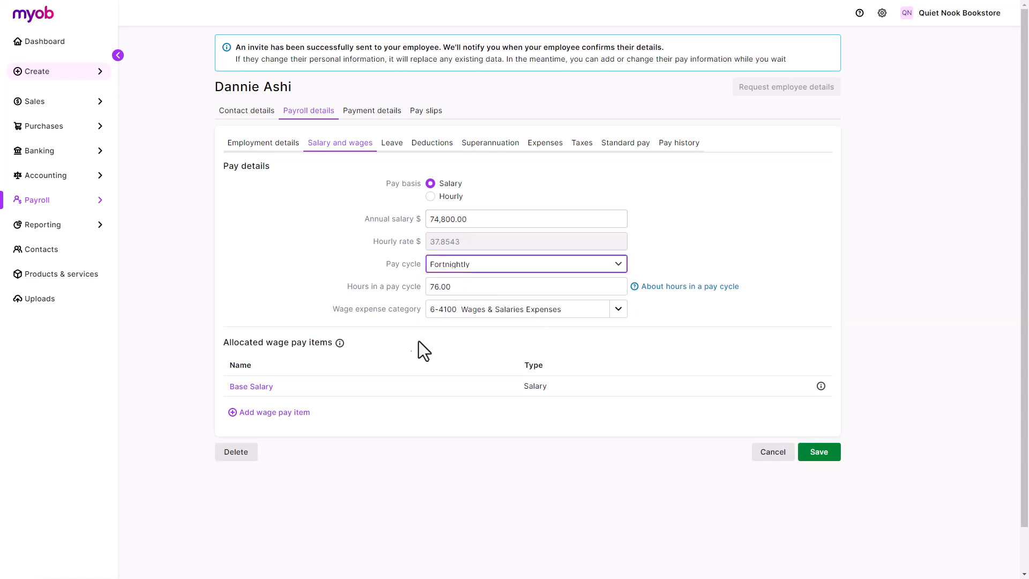
Allocate the Annual Leave Pay, Commission and Personal Leave Pay wage pay items to the employee.
{"action": "left_click", "coordinate": [299, 414]}
{"action": "left_click", "coordinate": [320, 313]}
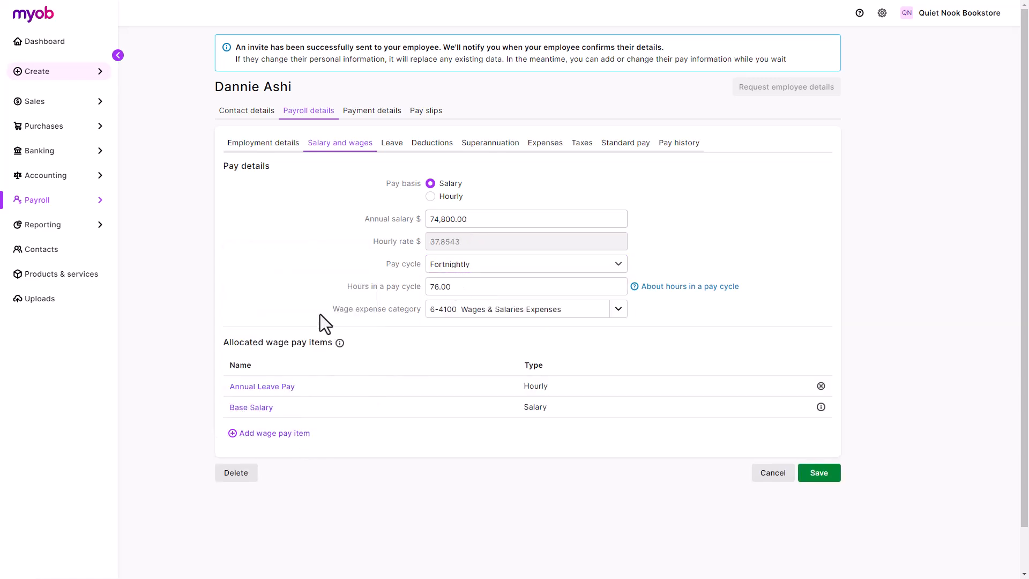
{"action": "left_click", "coordinate": [278, 433]}
{"action": "left_click", "coordinate": [282, 416]}
{"action": "left_click", "coordinate": [274, 454]}
{"action": "type", "text": "person"}
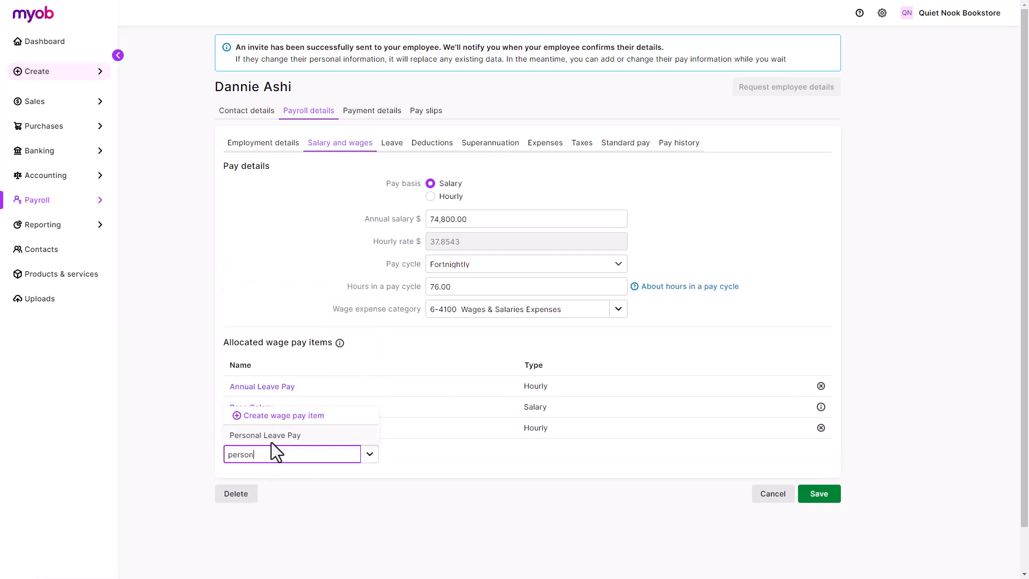
{"action": "left_click", "coordinate": [271, 437]}
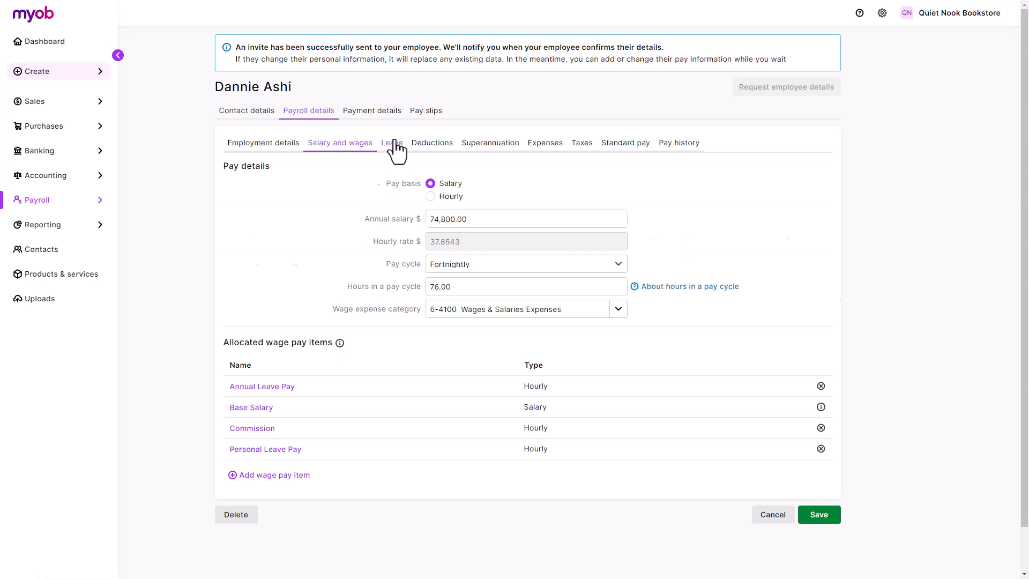
Allocate the Annual Leave Salary Accrual and Personal Leave Salary Accrual leave pay items to the employee.
{"action": "left_click", "coordinate": [395, 149]}
{"action": "left_click", "coordinate": [290, 268]}
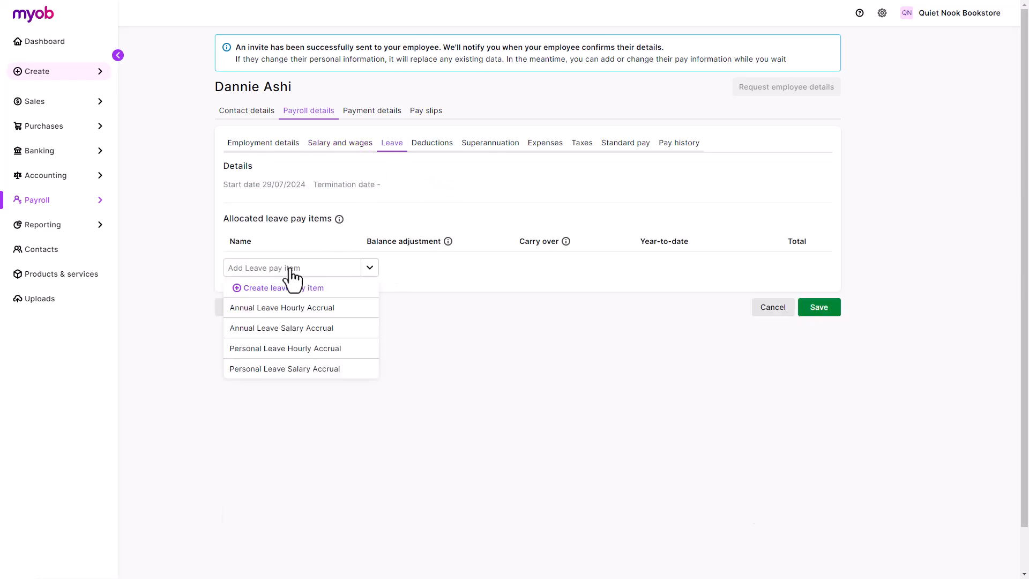
{"action": "left_click", "coordinate": [300, 328]}
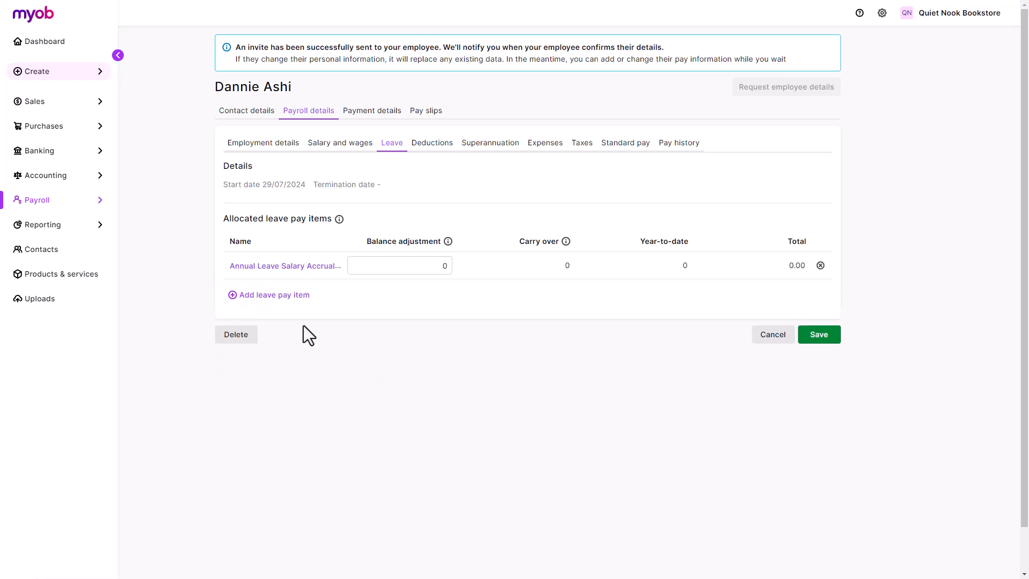
{"action": "left_click", "coordinate": [296, 295]}
{"action": "left_click", "coordinate": [293, 375]}
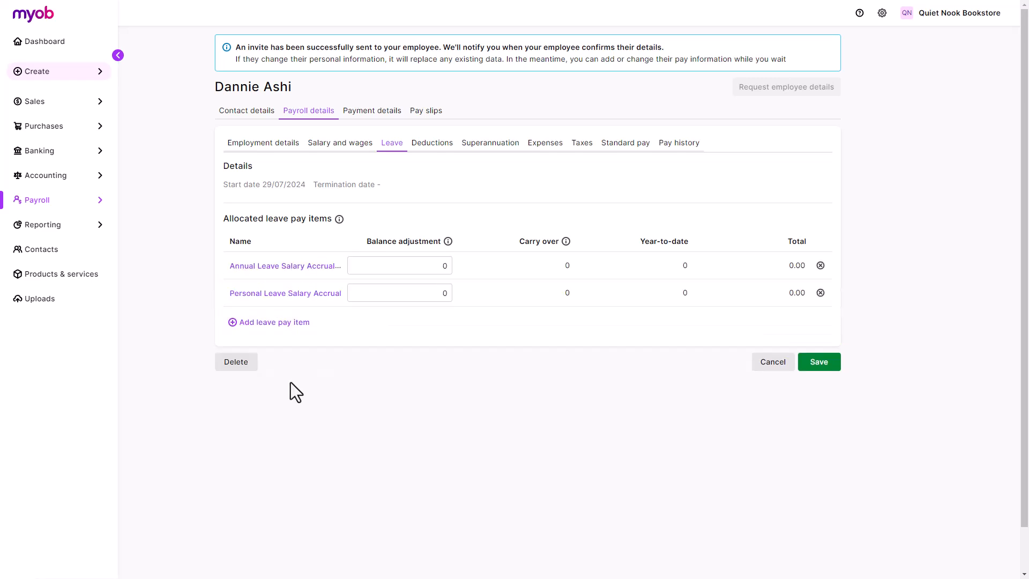
Allocate the Union fees deduction pay item to the employee.
{"action": "left_click", "coordinate": [432, 152]}
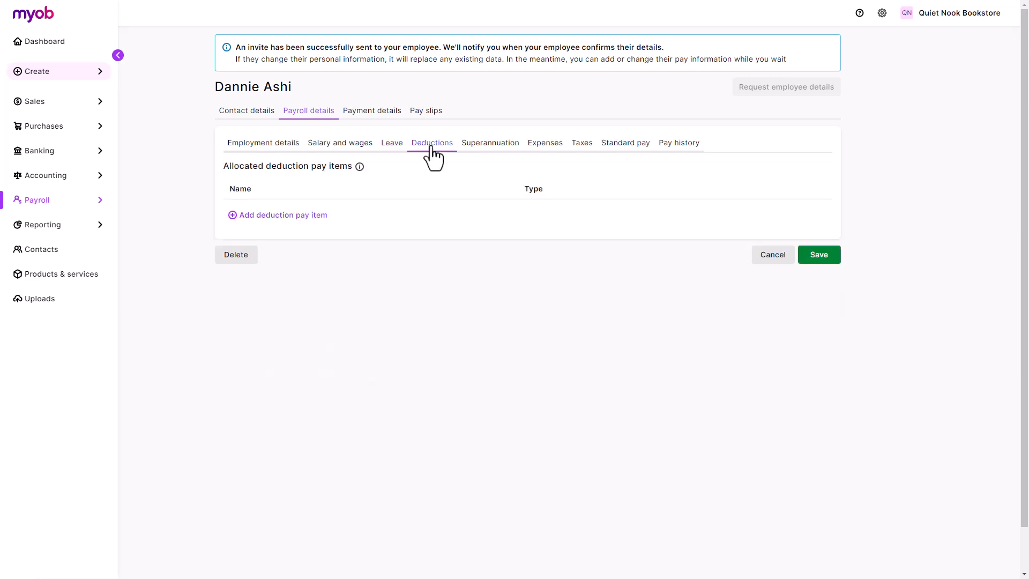
{"action": "left_click", "coordinate": [316, 214]}
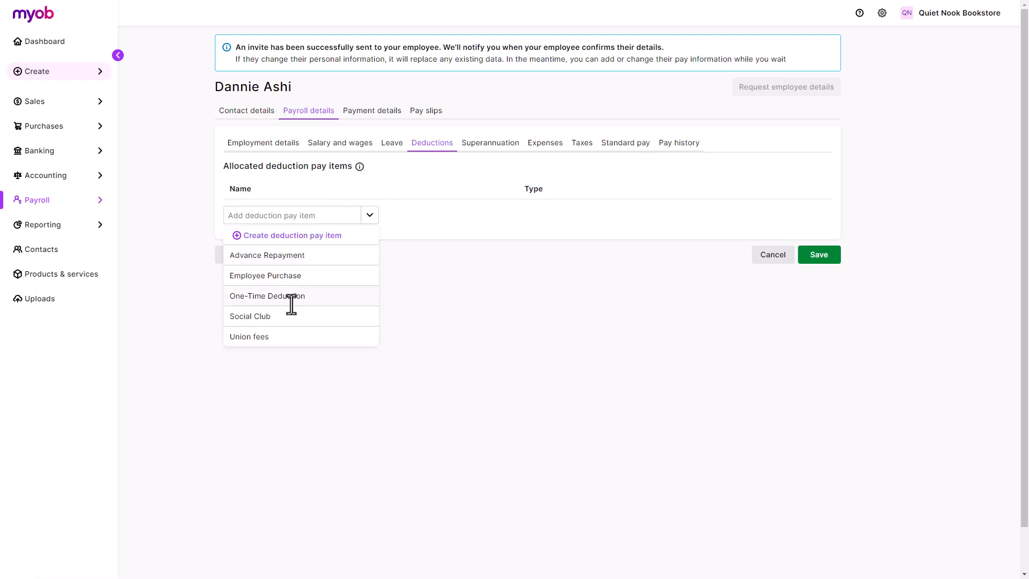
{"action": "left_click", "coordinate": [285, 337]}
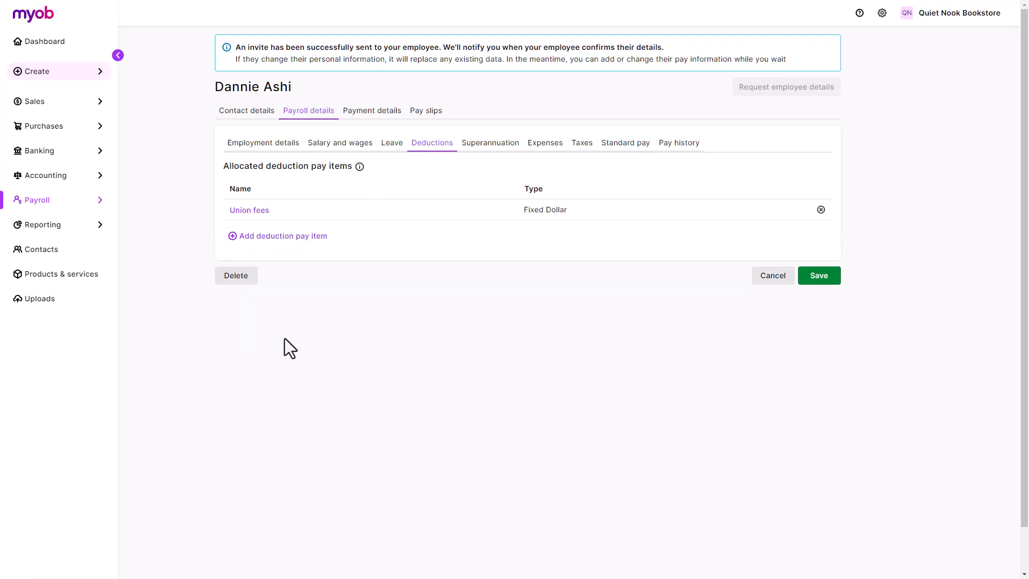
Allocate the Salary sacrifice 5% superannuation pay item to the employee.
{"action": "left_click", "coordinate": [491, 155]}
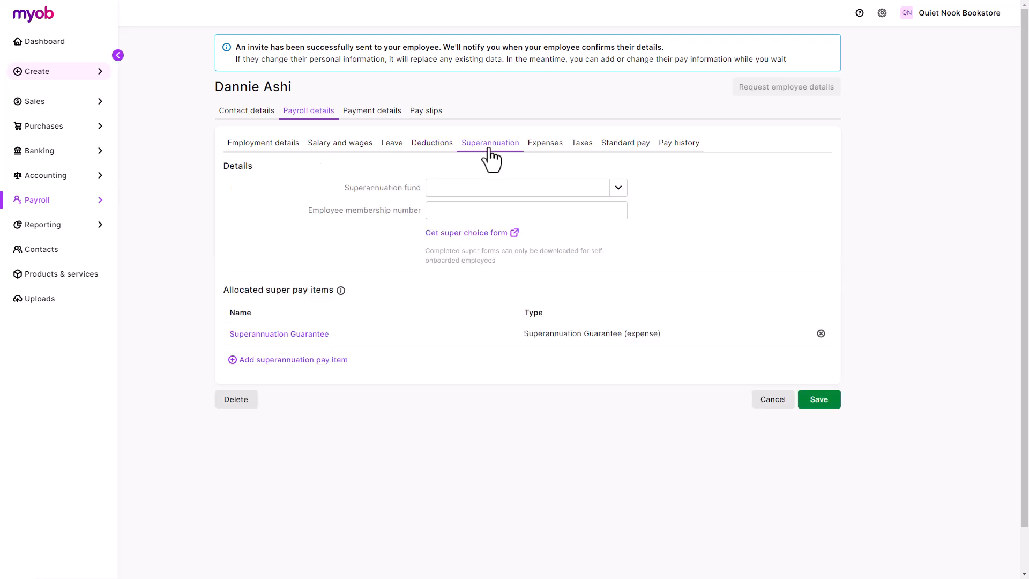
{"action": "left_click", "coordinate": [336, 360]}
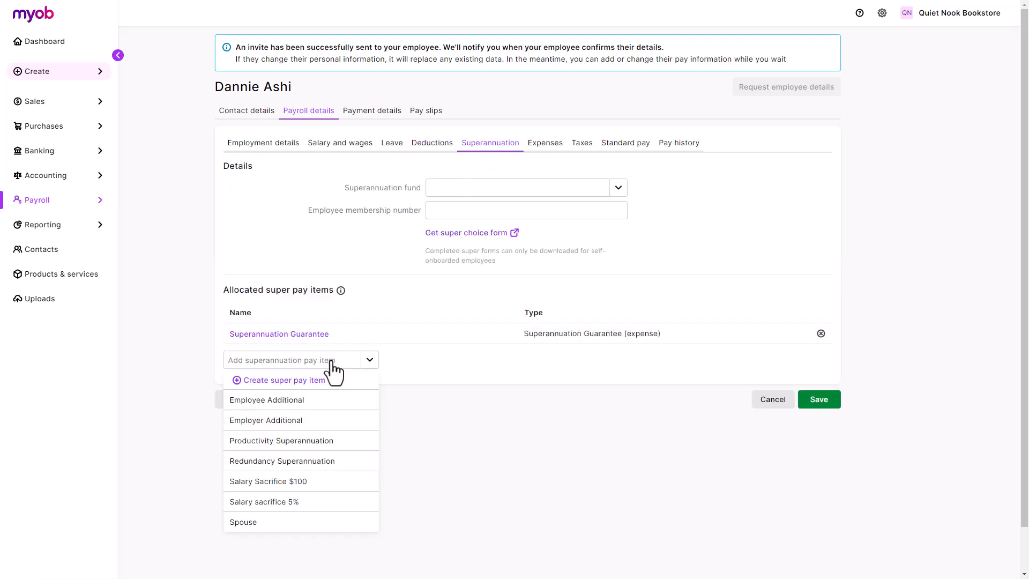
{"action": "left_click", "coordinate": [316, 502]}
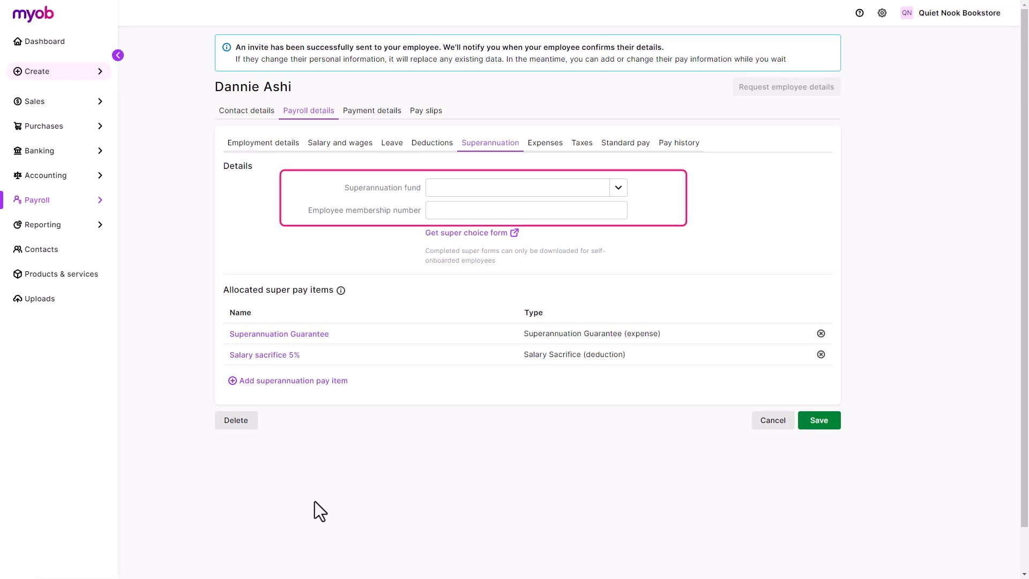
Review the employee's tax details and the standard pay setup for the allocated pay items.
{"action": "left_click", "coordinate": [583, 144]}
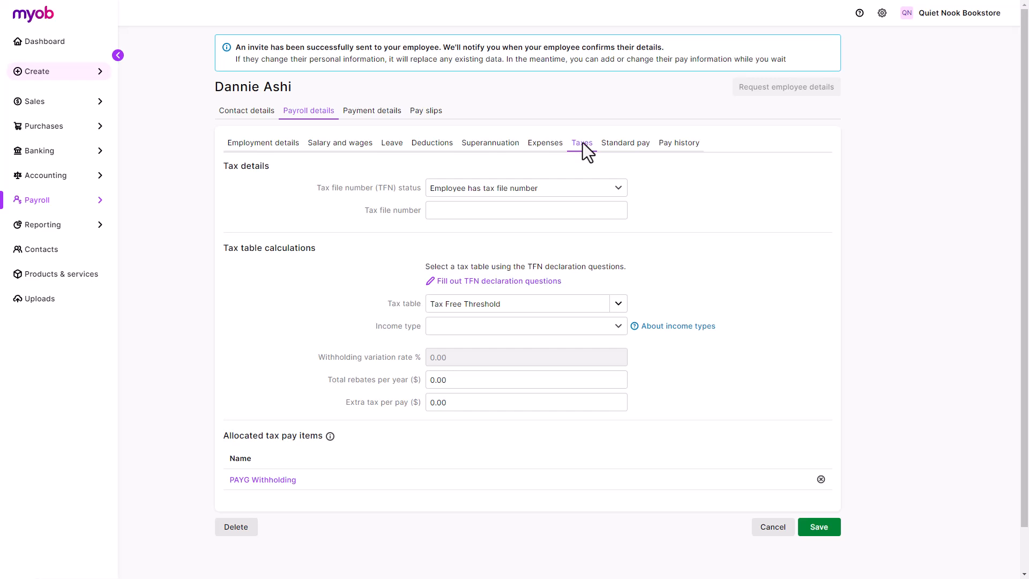
{"action": "left_click", "coordinate": [617, 144]}
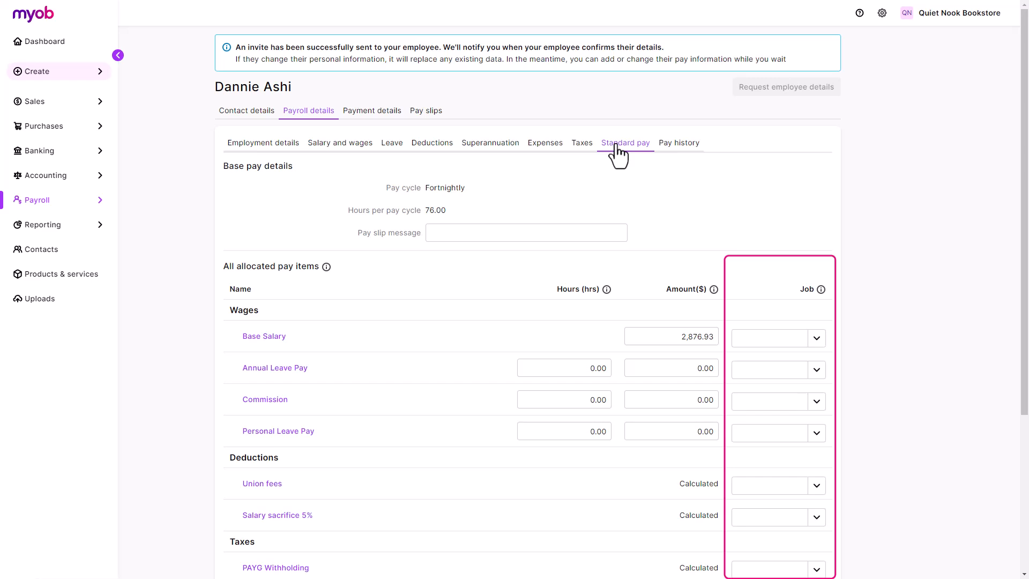
Check the period options in the employee's pay history, keeping July, and save the employee's payroll details.
{"action": "left_click", "coordinate": [668, 155]}
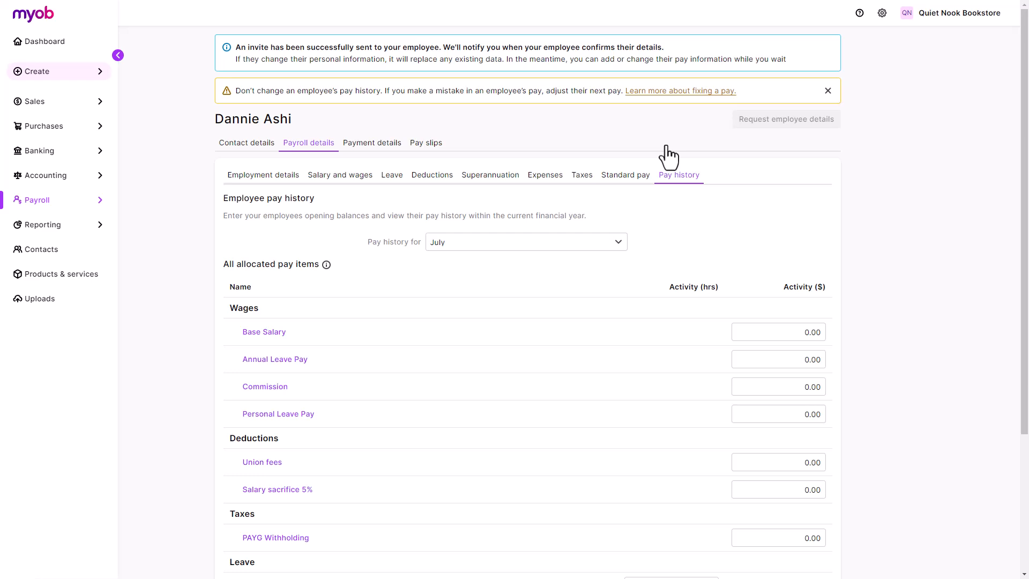
{"action": "left_click", "coordinate": [618, 244]}
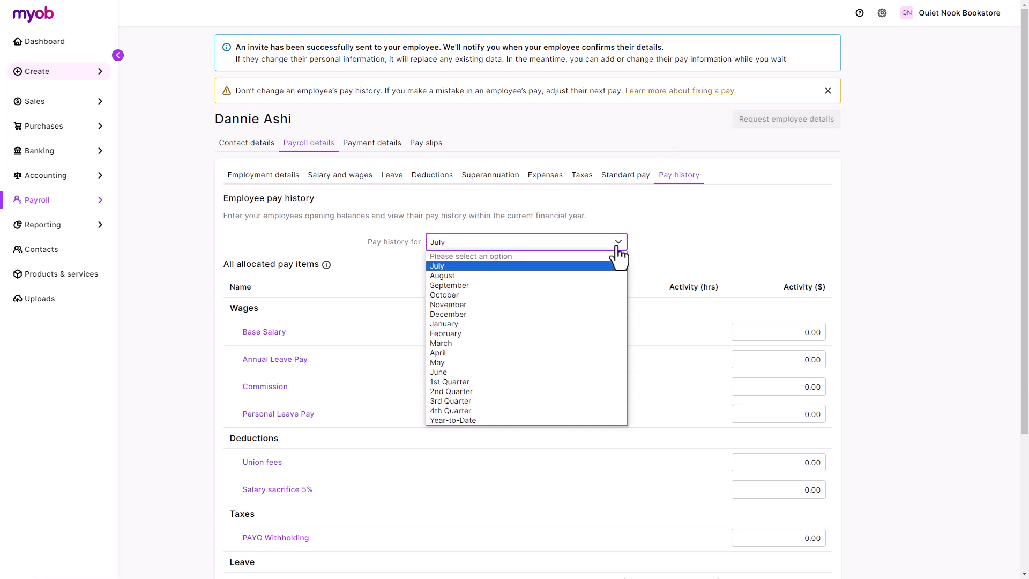
{"action": "left_click", "coordinate": [618, 248]}
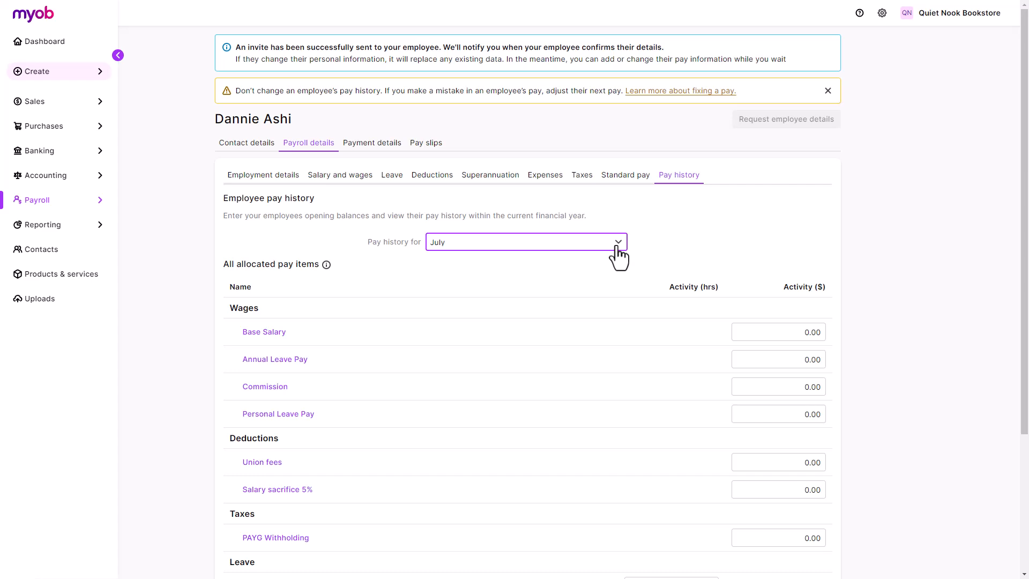
{"action": "scroll", "coordinate": [618, 249], "scroll_direction": "down", "scroll_amount": 4}
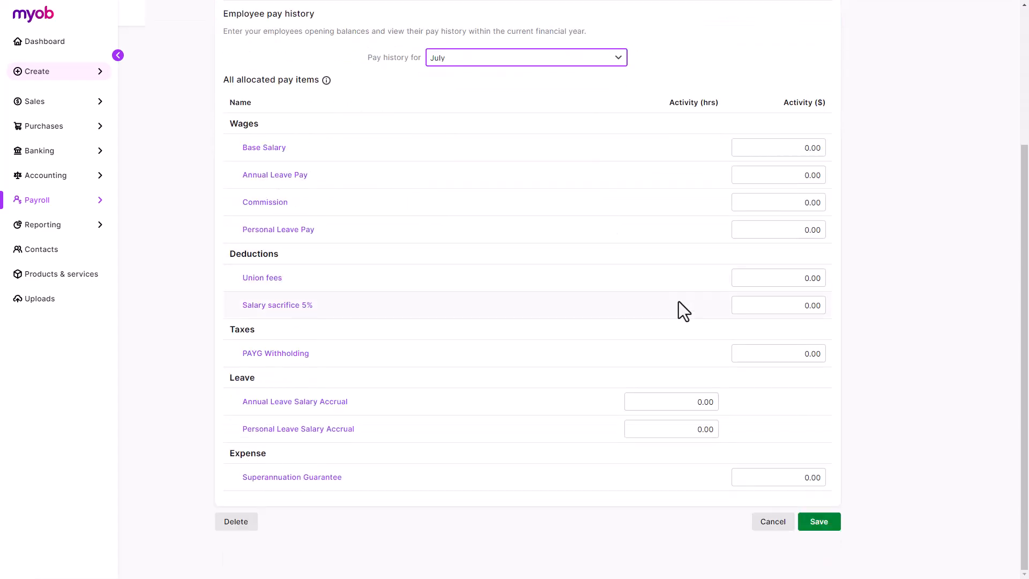
{"action": "left_click", "coordinate": [820, 522]}
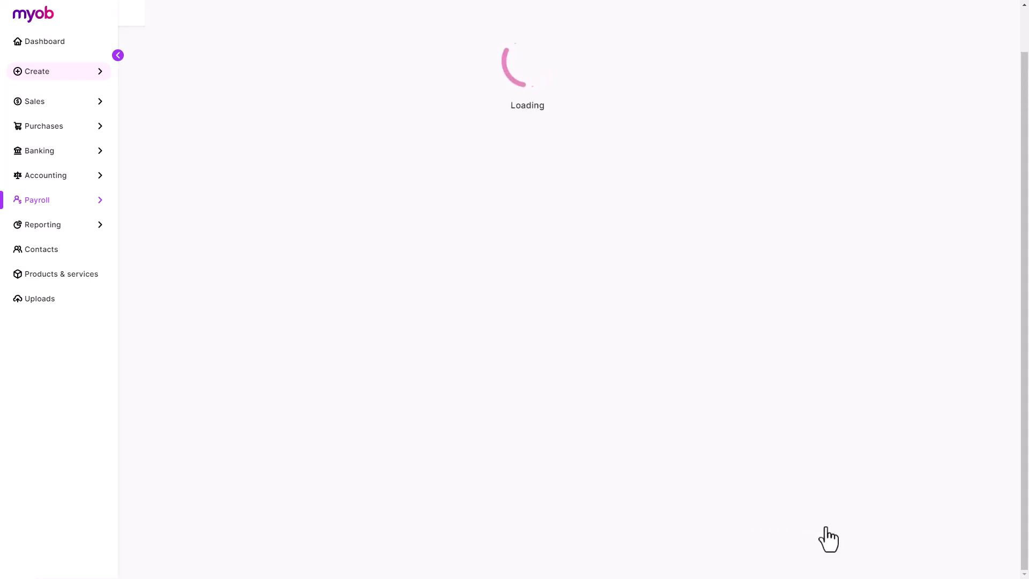